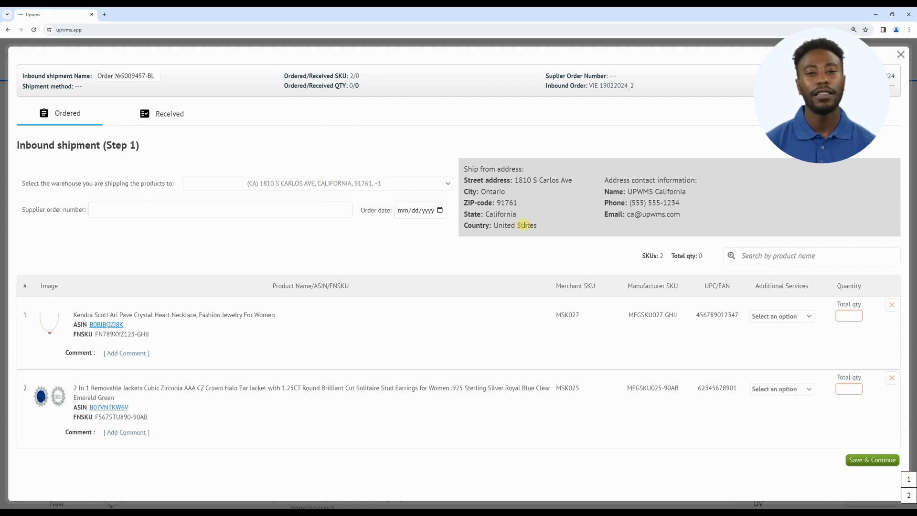
# Fill in the supplier order number and set the order date to 02/01/2024 for the inbound shipment.
pyautogui.click(256, 212)
pyautogui.hotkey('ctrl', 'v')
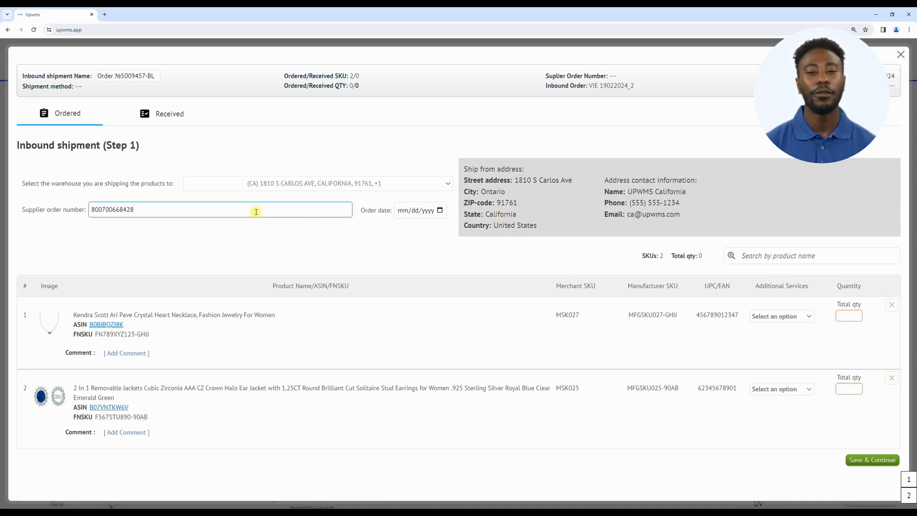
pyautogui.click(439, 210)
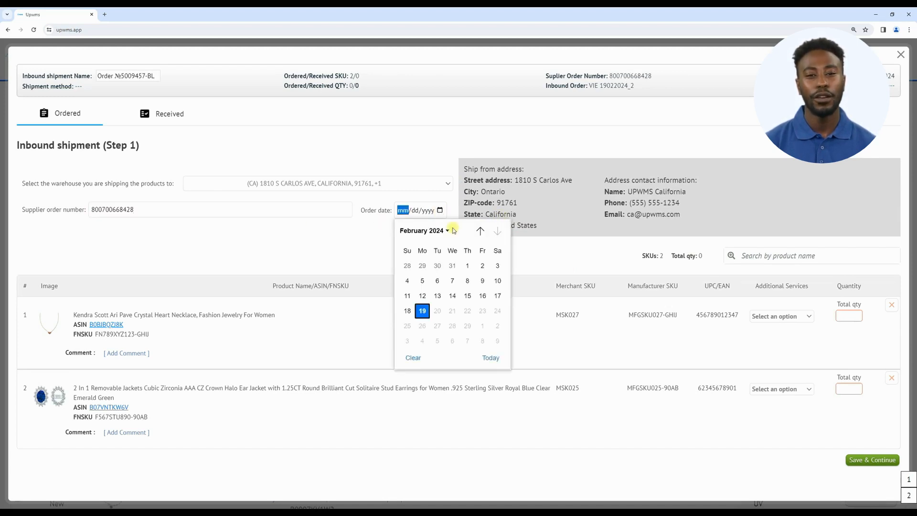
pyautogui.click(468, 266)
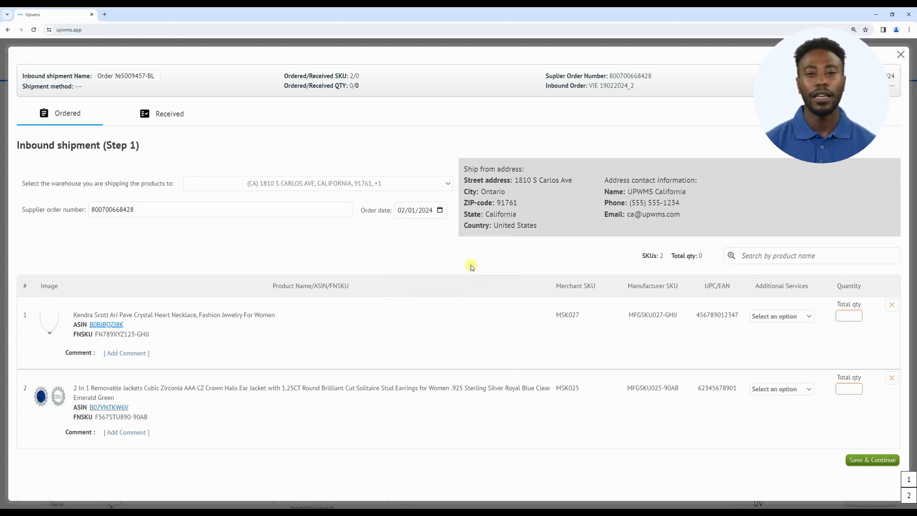
# Set the total quantity to 2380 for both the heart necklace and the ear jacket product.
pyautogui.click(852, 315)
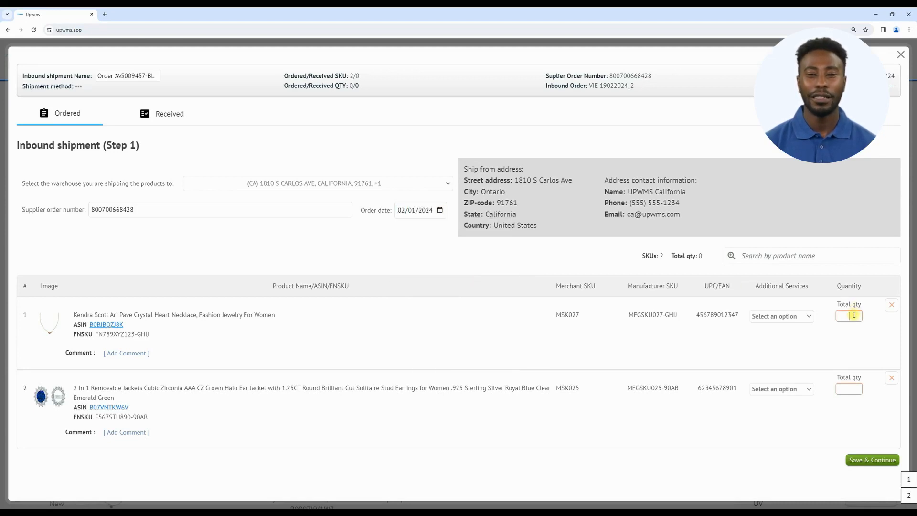
pyautogui.write('2380')
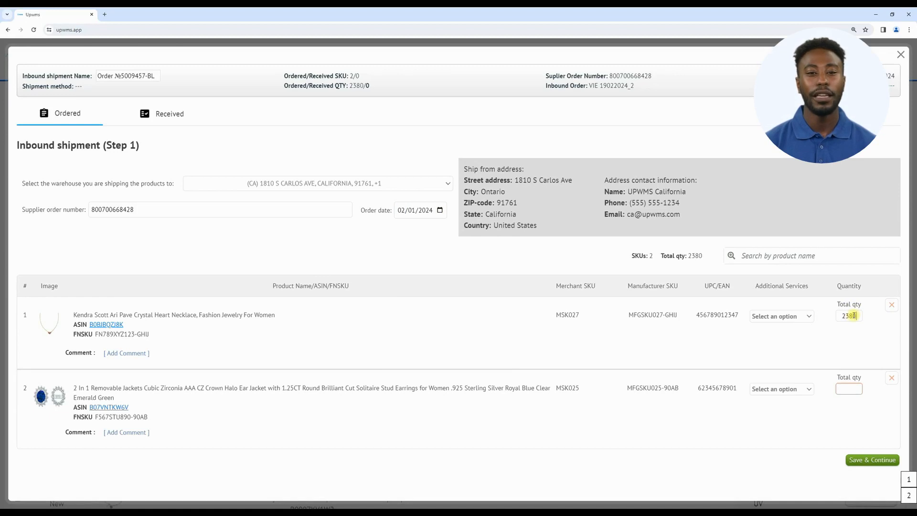
pyautogui.click(853, 392)
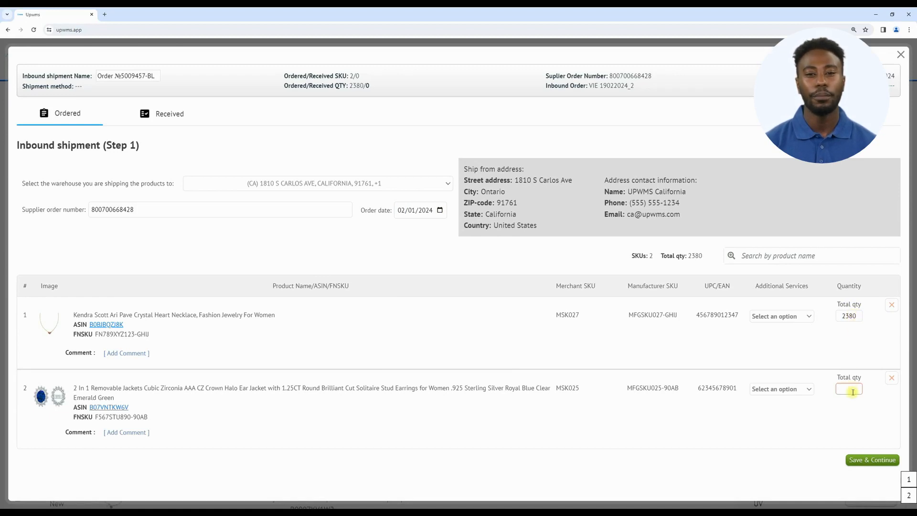
pyautogui.write('2380')
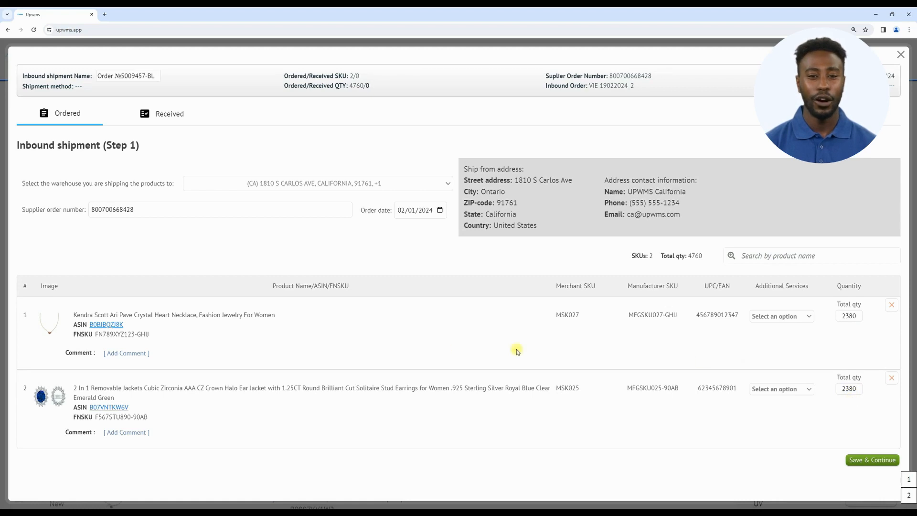
# Add and save the comment "Please check the package integrity." on both products.
pyautogui.click(132, 354)
pyautogui.write('Please check the package integrity.')
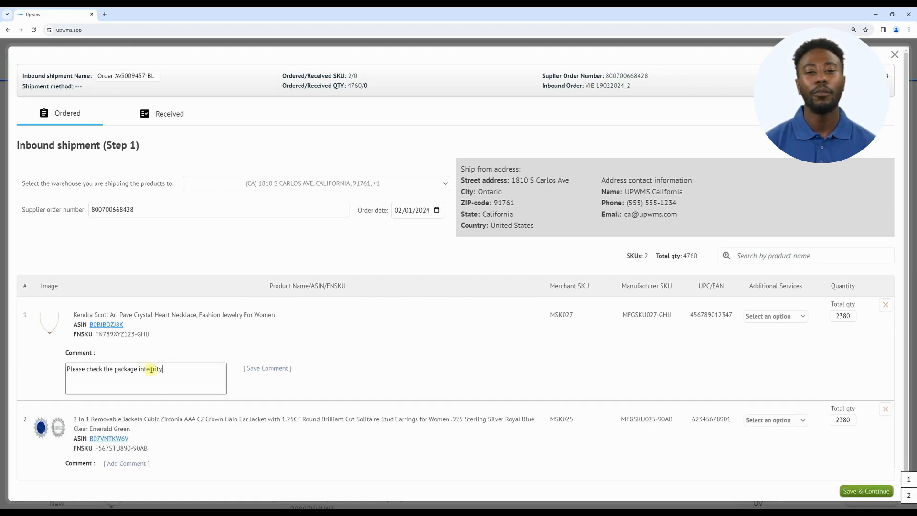
pyautogui.click(252, 366)
pyautogui.click(143, 432)
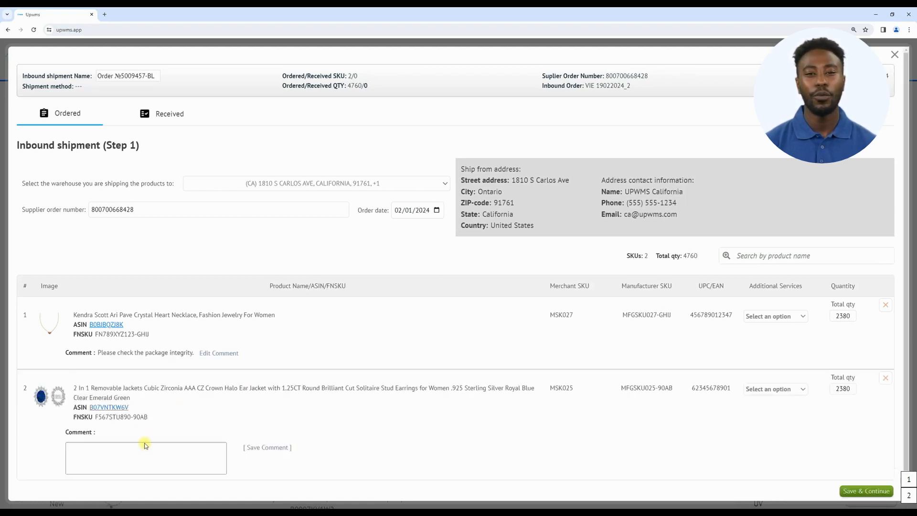
pyautogui.write('Please check the package integrity.')
pyautogui.click(268, 448)
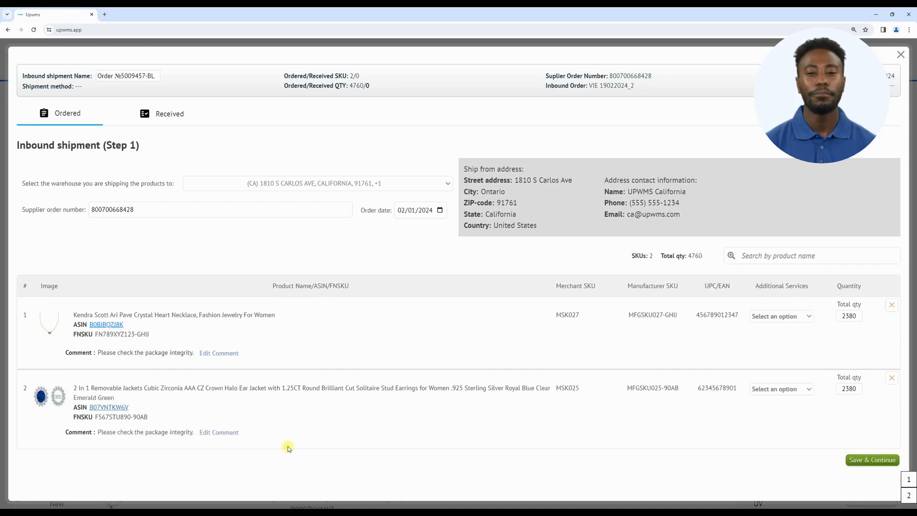
# Add the Product pictures additional service to both products, and save Step 1 to continue to Step 2.
pyautogui.click(798, 317)
pyautogui.click(753, 329)
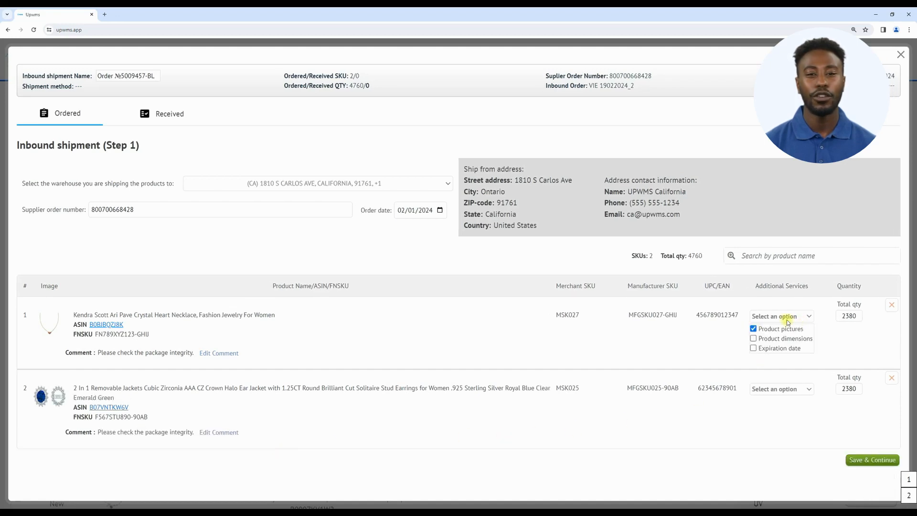
pyautogui.click(808, 318)
pyautogui.click(771, 388)
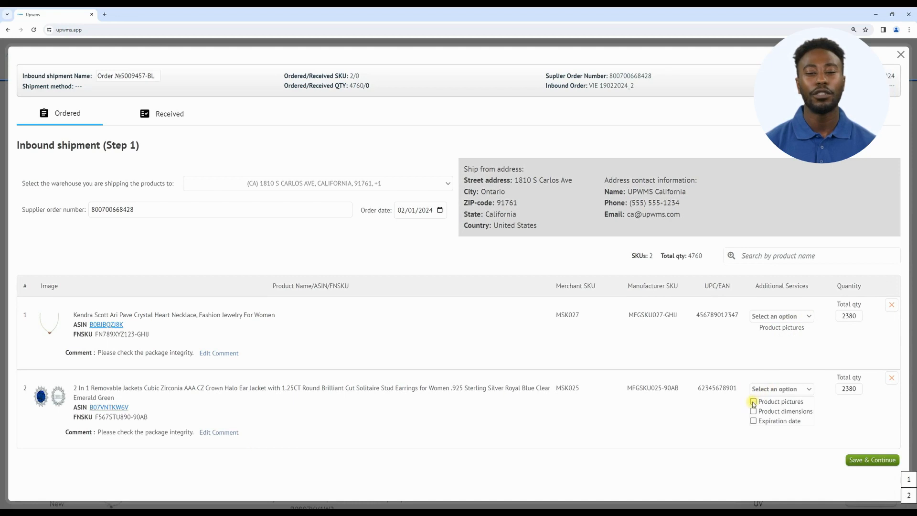
pyautogui.click(753, 402)
pyautogui.click(809, 390)
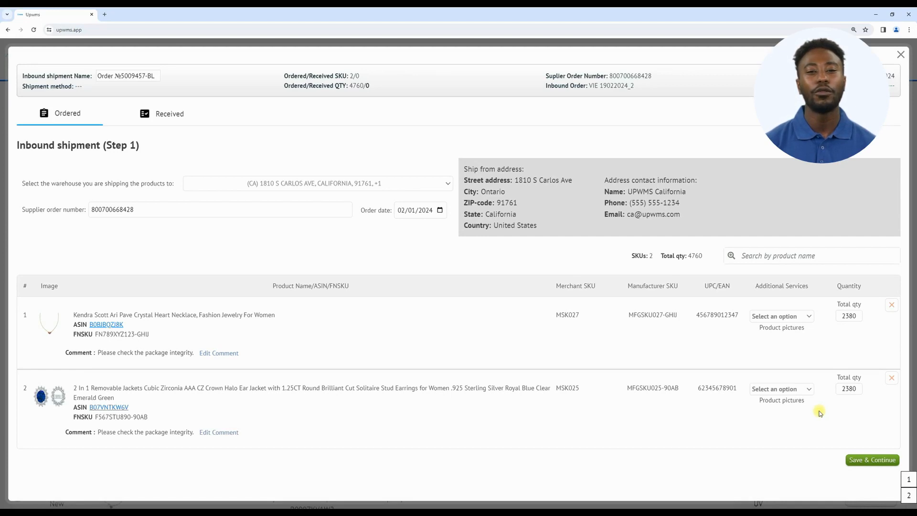
pyautogui.click(858, 460)
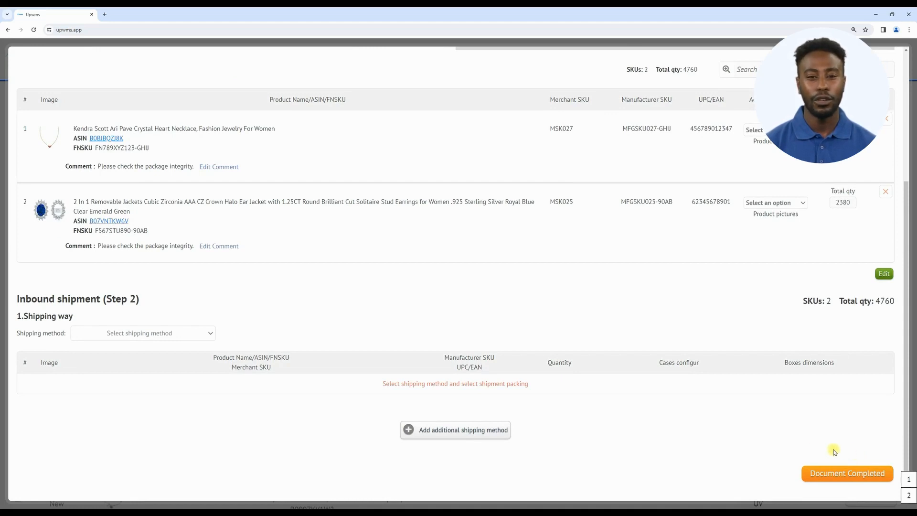
# Set the shipping method to Less than truckload (LTL) – pallets with JB Hunt as the shipping carrier.
pyautogui.click(197, 334)
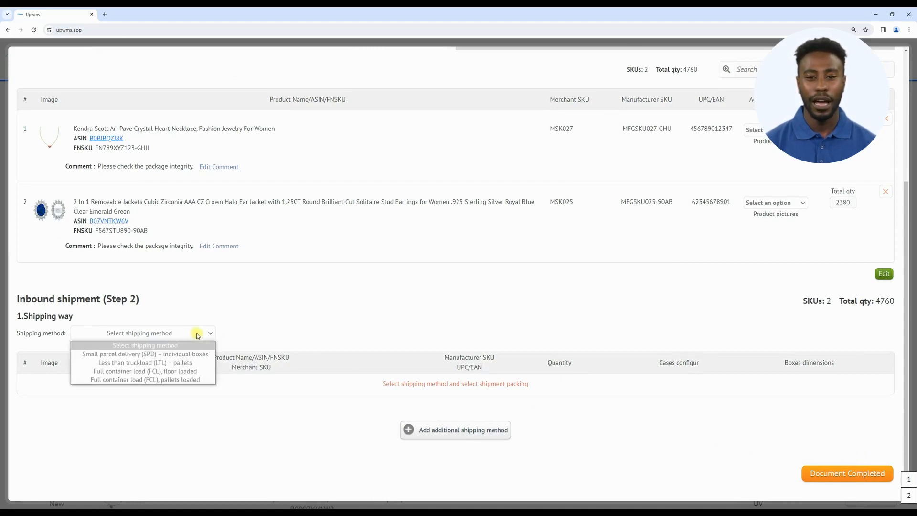
pyautogui.click(196, 363)
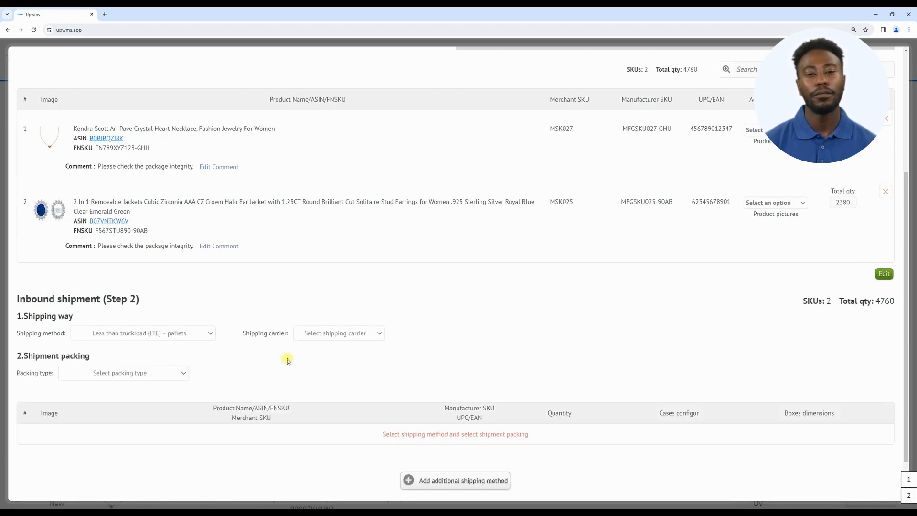
pyautogui.click(368, 332)
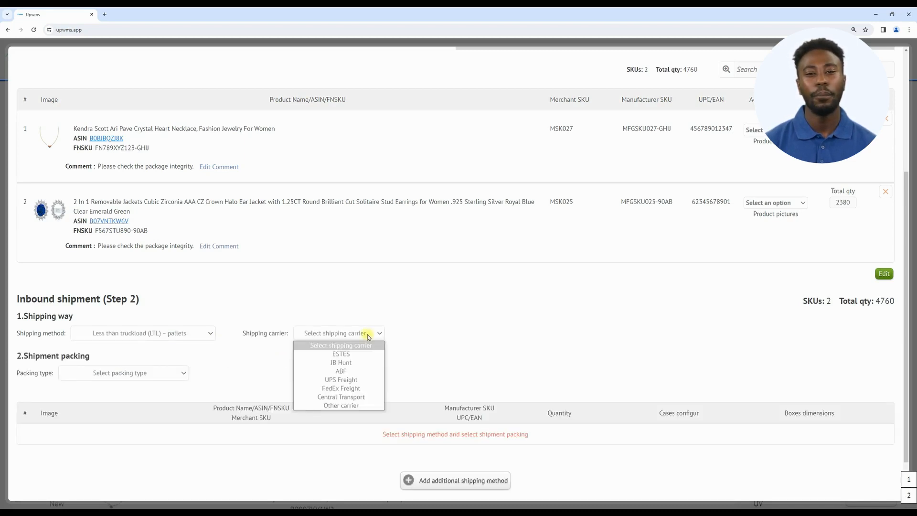
pyautogui.click(365, 362)
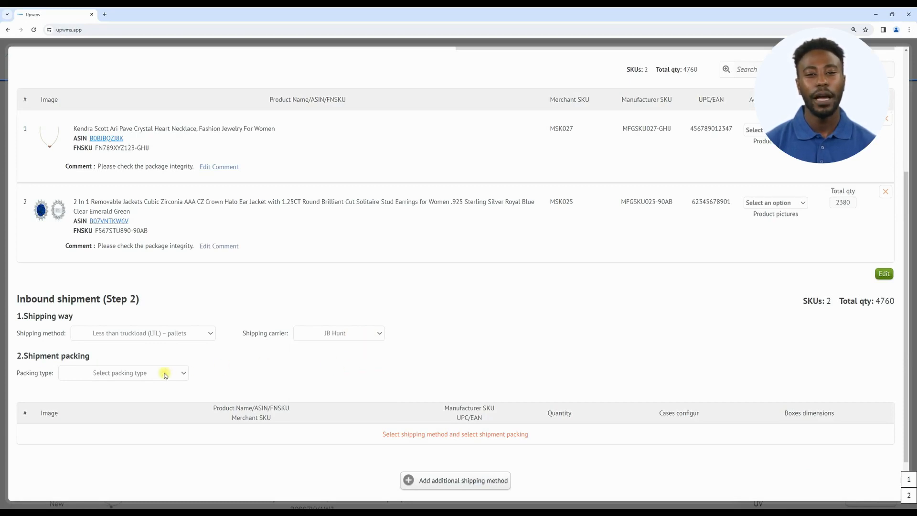
# Set the packing type to More than one SKU per box and the number of boxes to 14.
pyautogui.click(146, 376)
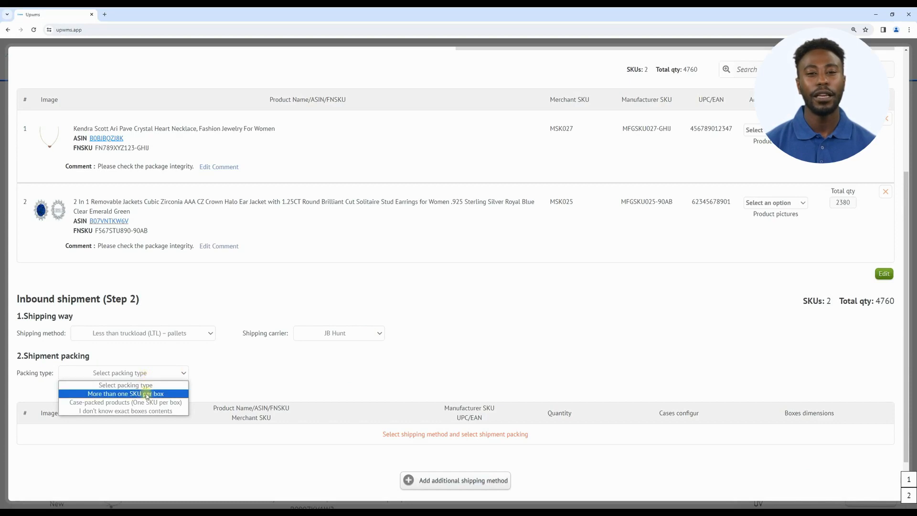
pyautogui.click(147, 394)
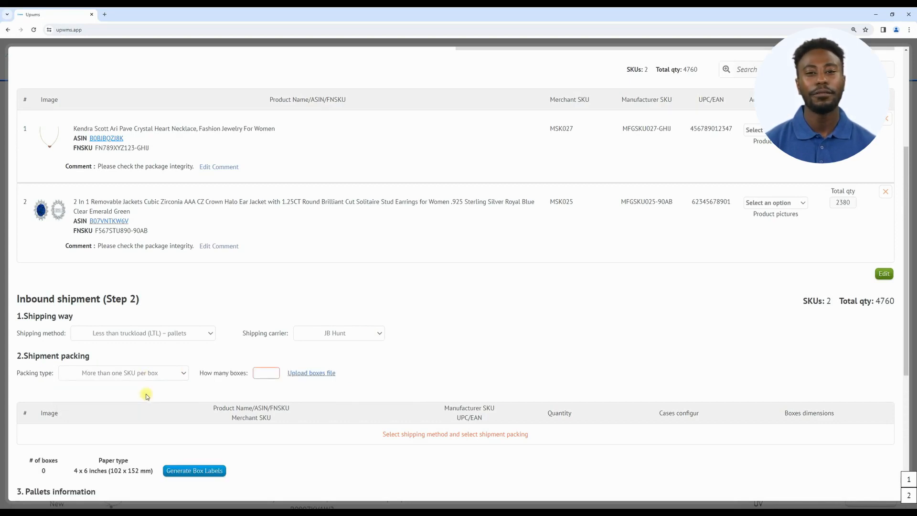
pyautogui.click(266, 373)
pyautogui.write('14')
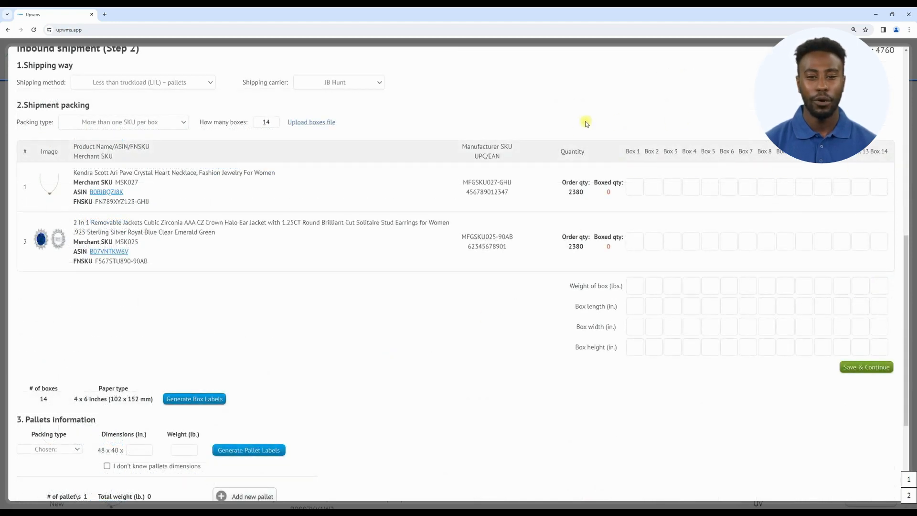
# Allocate 170 units of each of the two products to every one of the 14 boxes.
pyautogui.click(635, 186)
pyautogui.write('170')
pyautogui.click(655, 187)
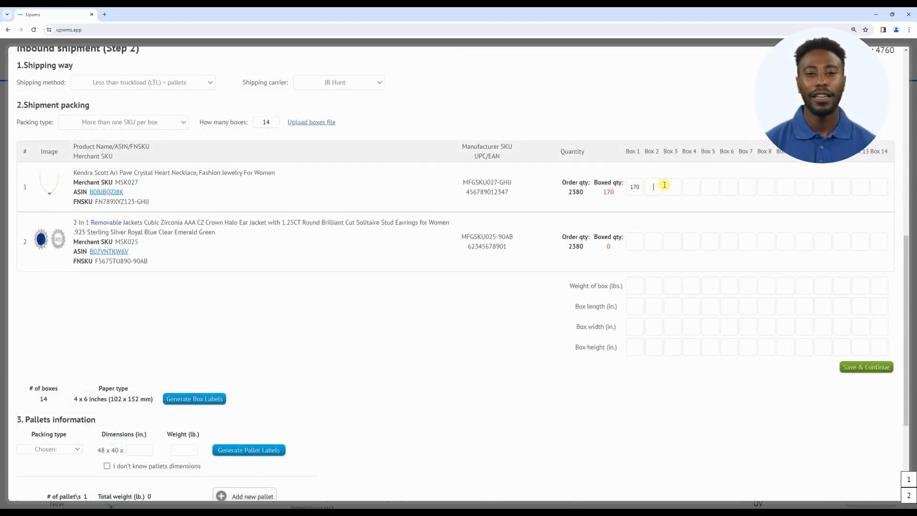
pyautogui.write('170')
pyautogui.click(672, 187)
pyautogui.write('170')
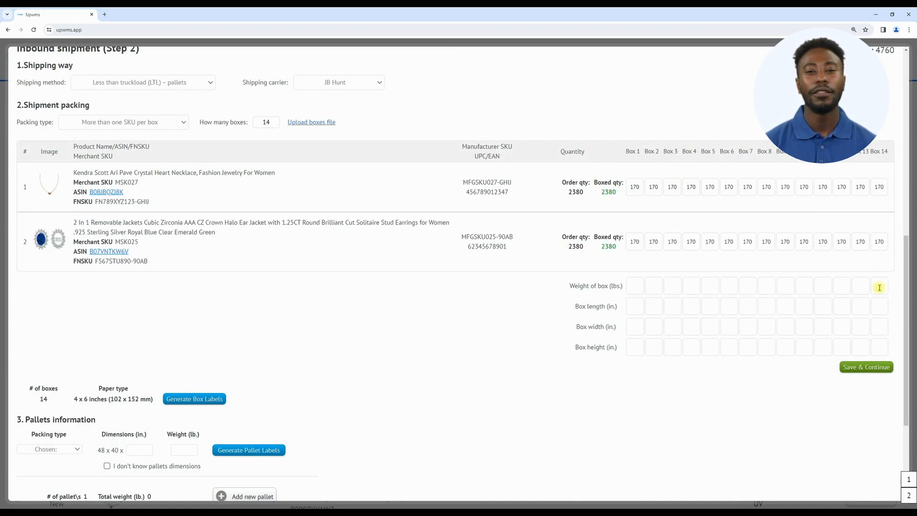
# Set the weight of all 14 boxes to 5 lbs each.
pyautogui.click(638, 288)
pyautogui.write('5')
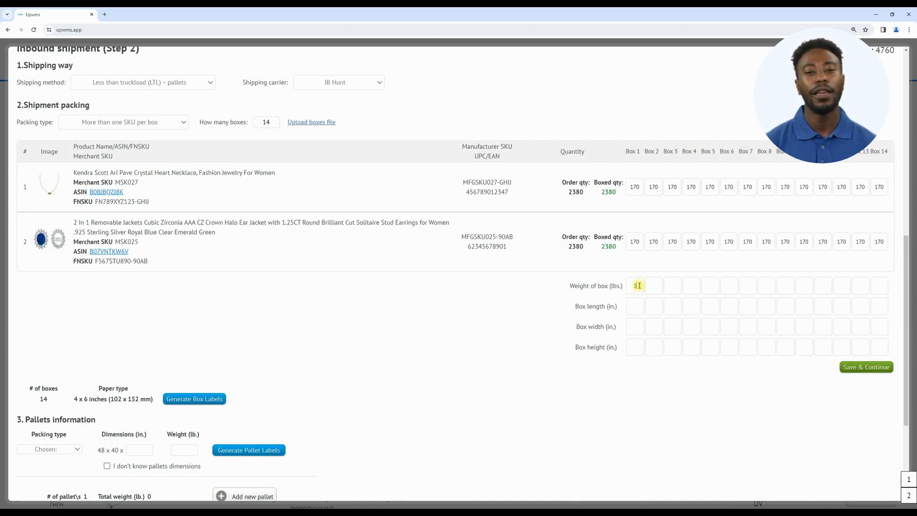
pyautogui.click(654, 286)
pyautogui.write('5')
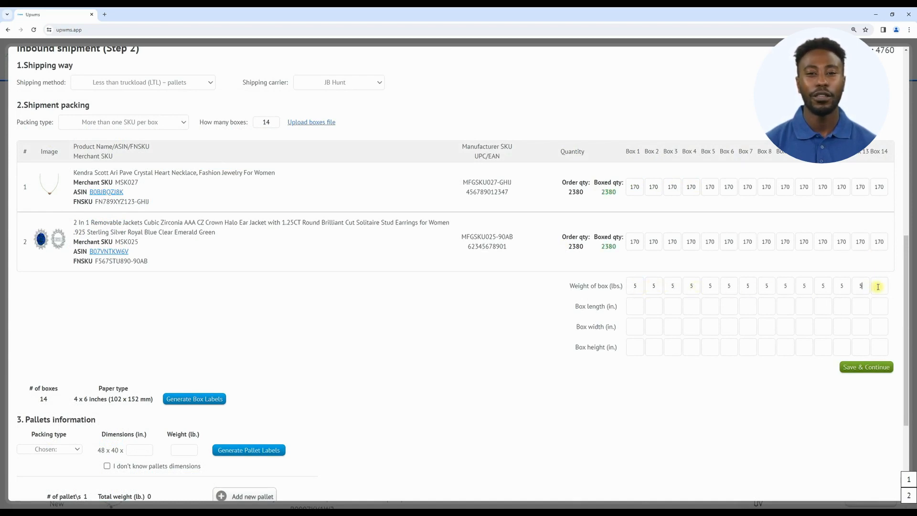
# Set the length to 24 in. and the width to 18 in. for all 14 boxes.
pyautogui.click(635, 305)
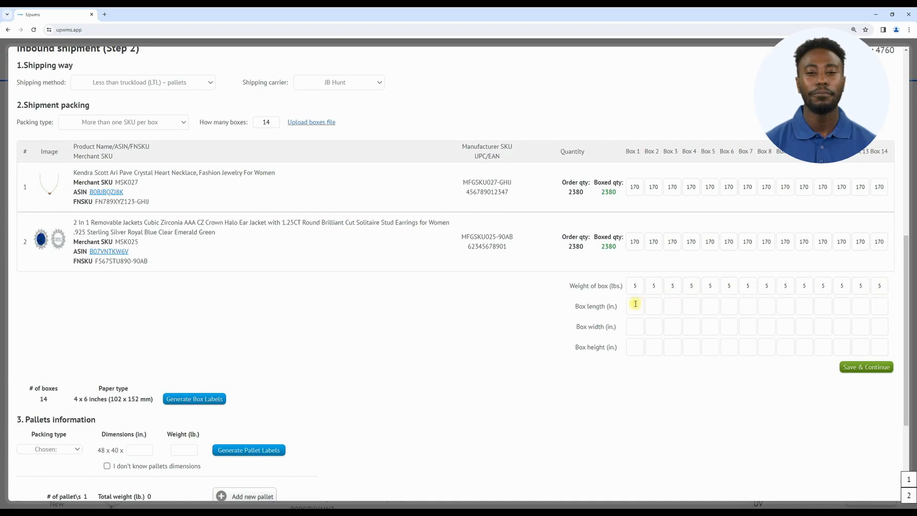
pyautogui.write('24')
pyautogui.click(655, 306)
pyautogui.write('24')
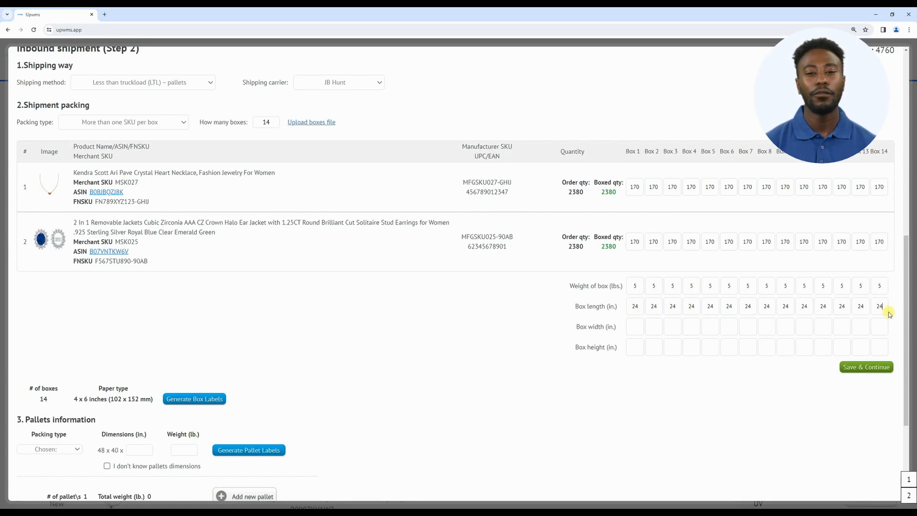
pyautogui.click(635, 328)
pyautogui.write('18')
pyautogui.click(651, 327)
pyautogui.write('18')
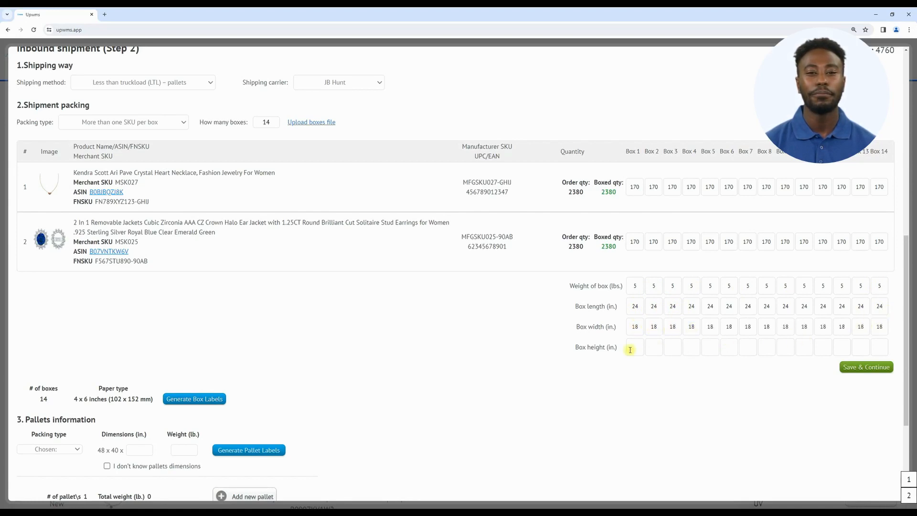
# Set the height of all 14 boxes to 12 in. and save the box contents and dimensions.
pyautogui.click(630, 349)
pyautogui.write('12')
pyautogui.click(649, 347)
pyautogui.write('12')
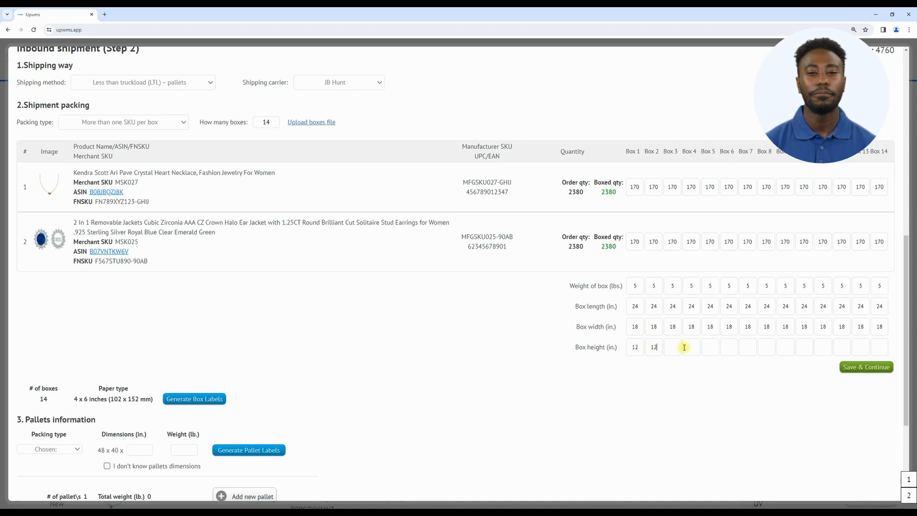
pyautogui.click(677, 347)
pyautogui.write('12')
pyautogui.click(878, 347)
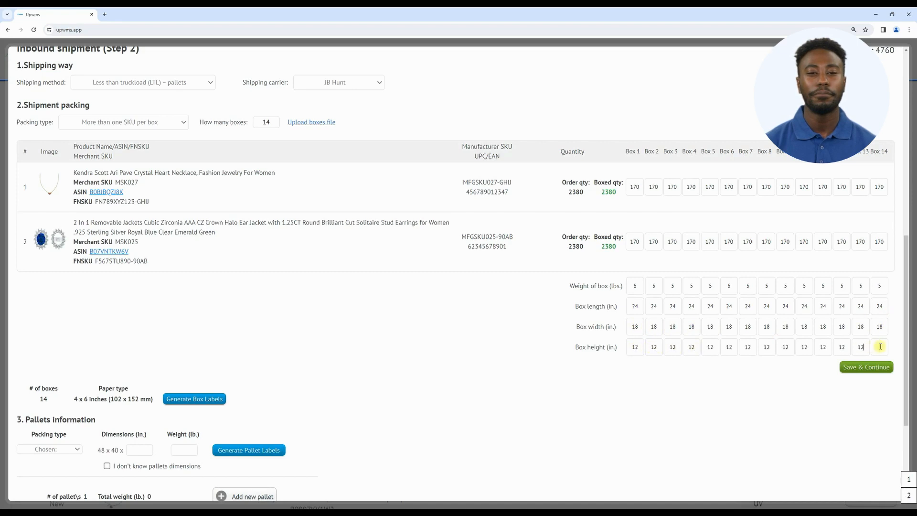
pyautogui.write('12')
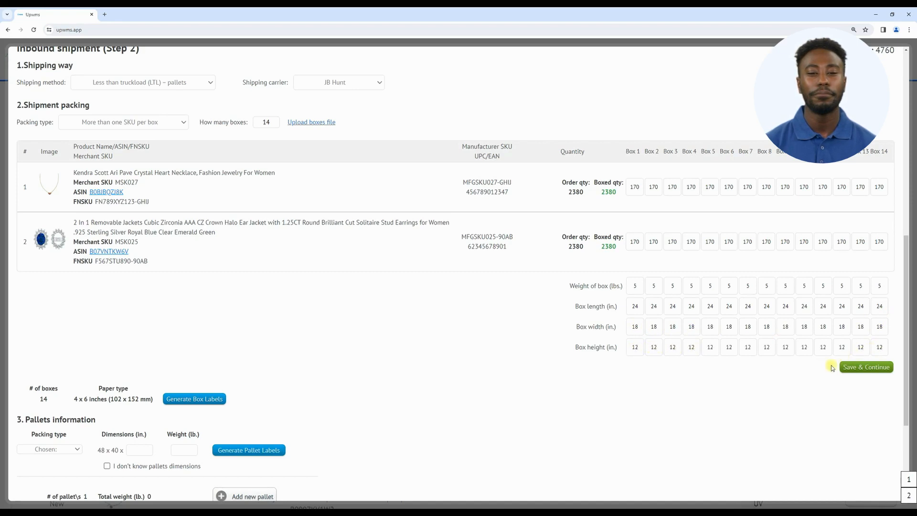
pyautogui.click(865, 367)
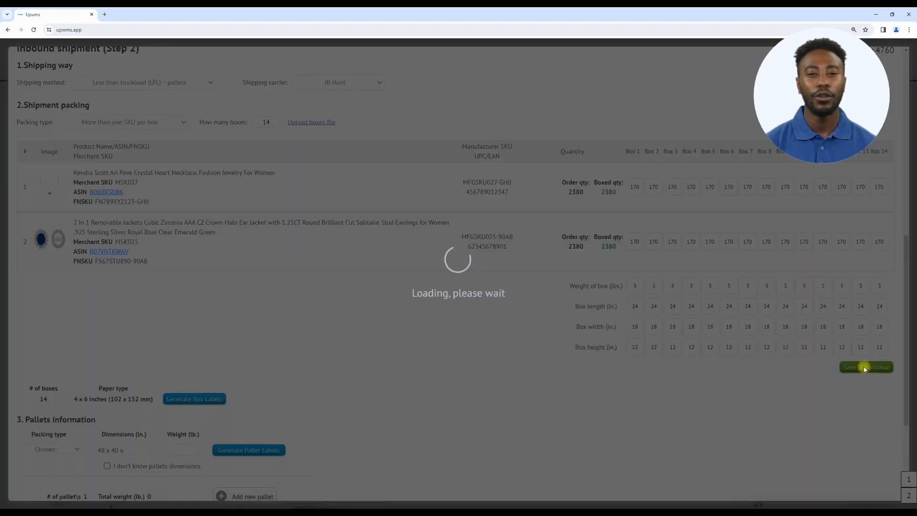
# Generate the labels for the 14 boxes, look through them all in the print preview, and close it without saving.
pyautogui.scroll(-3, 854, 367)
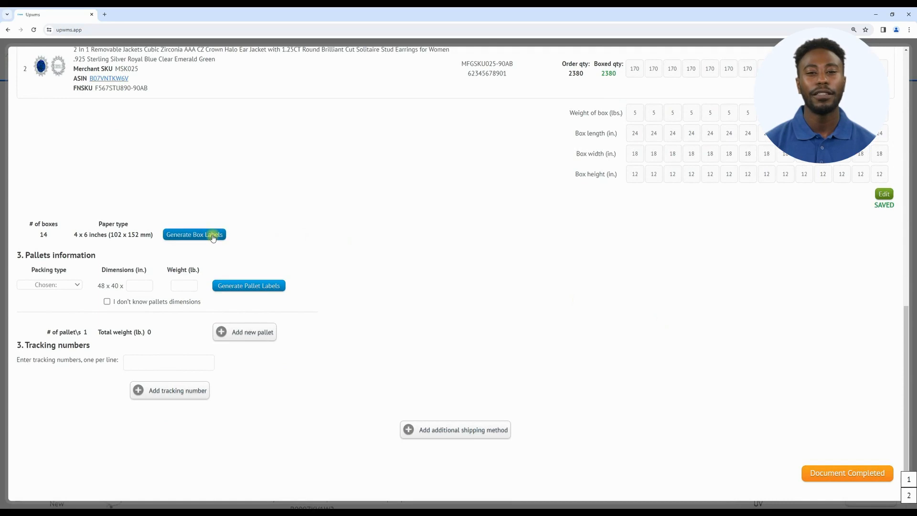
pyautogui.click(213, 235)
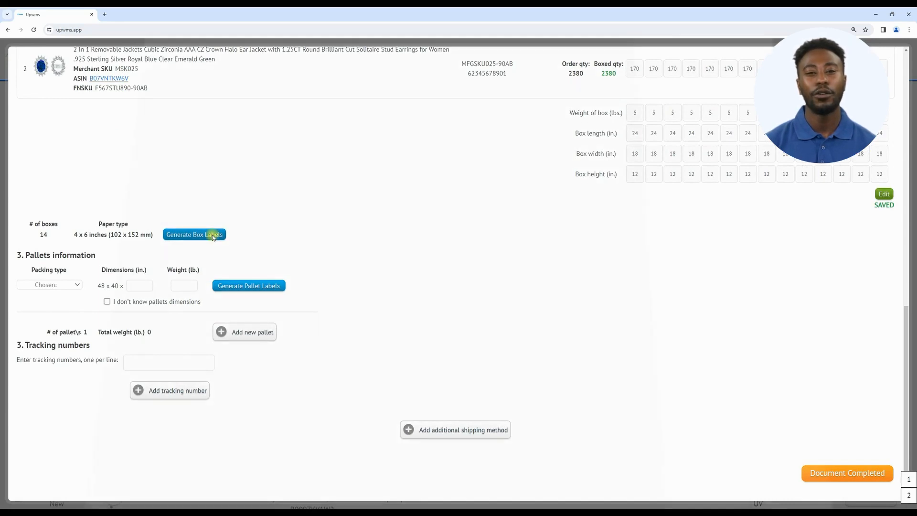
pyautogui.scroll(-19, 213, 238)
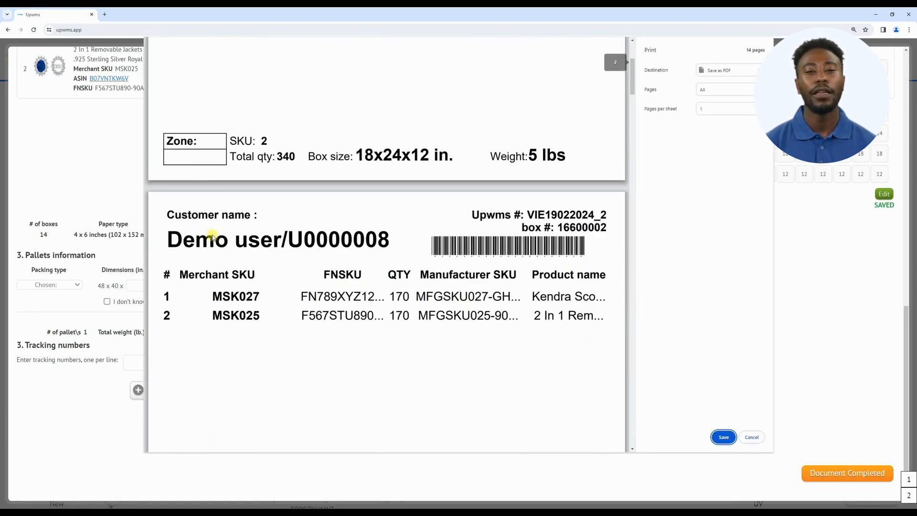
pyautogui.scroll(-20, 213, 238)
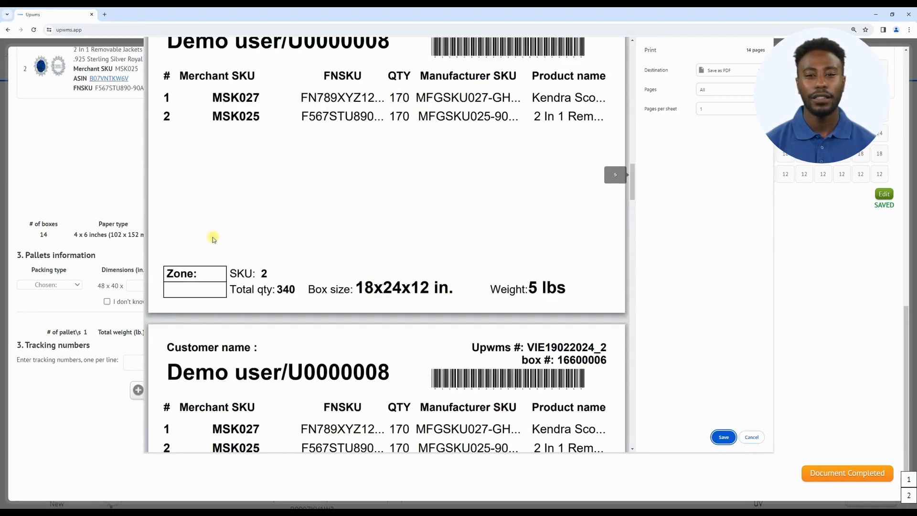
pyautogui.scroll(-20, 213, 239)
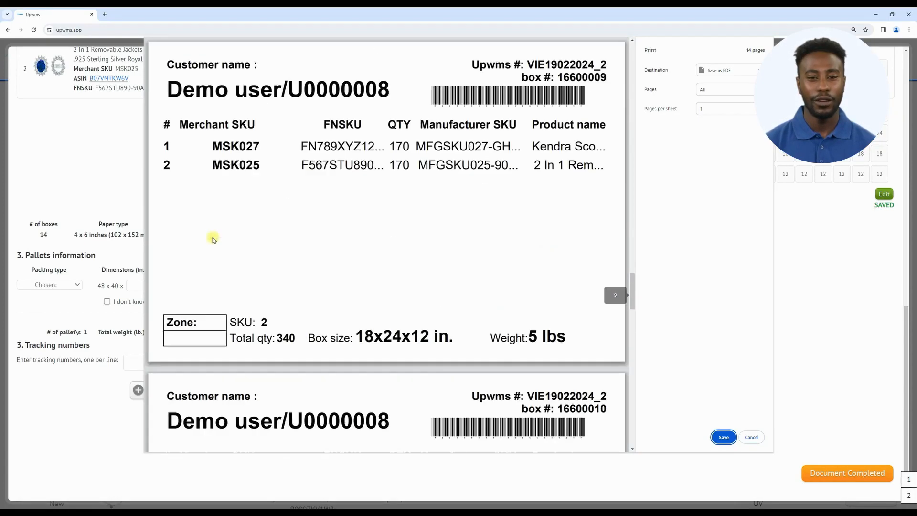
pyautogui.scroll(-12, 213, 238)
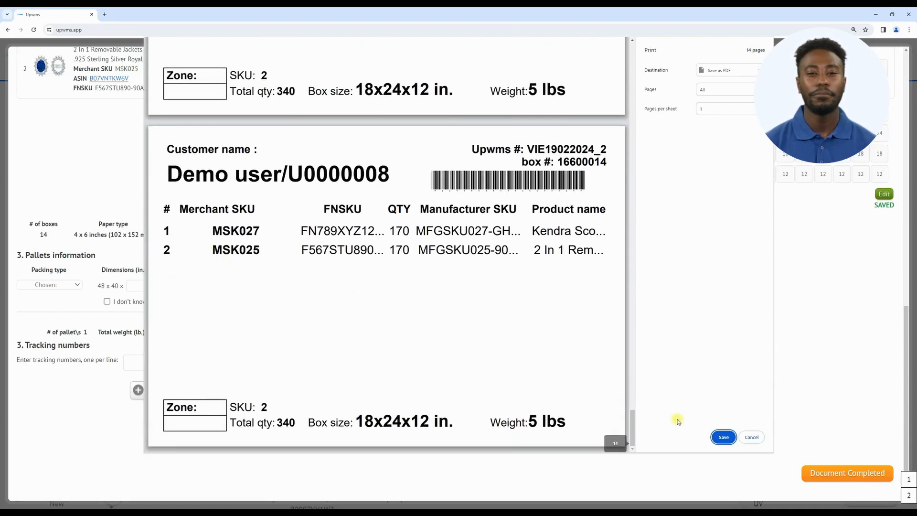
pyautogui.click(752, 437)
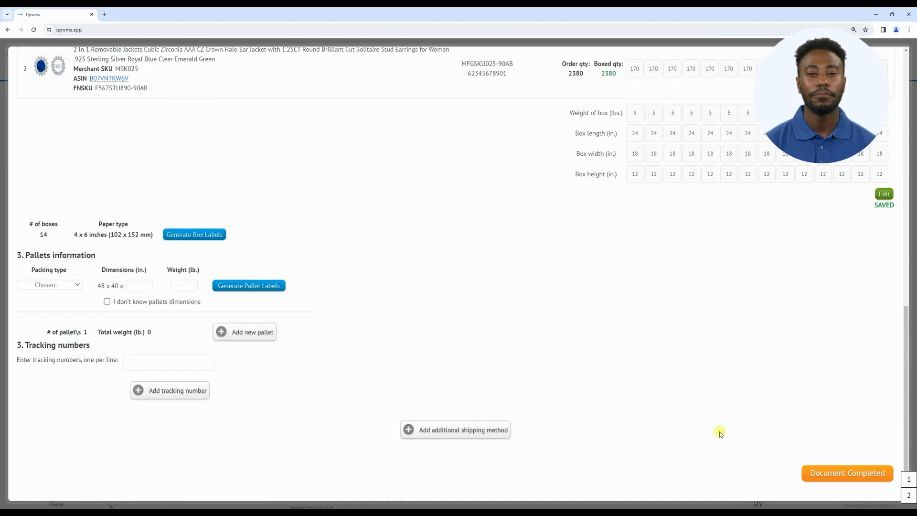
# Set the pallet's packing type to Multi-SKU pallet, its height to 60 in. and its weight to 72 lb.
pyautogui.click(66, 285)
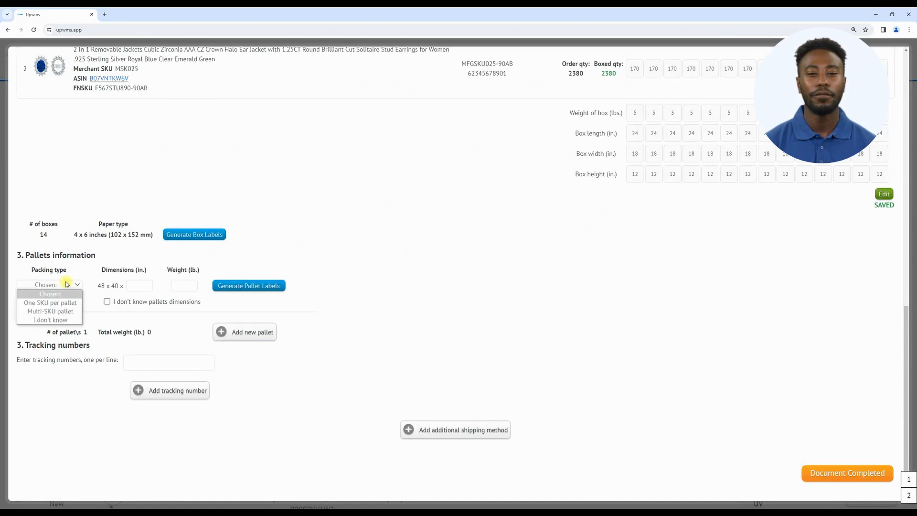
pyautogui.click(67, 312)
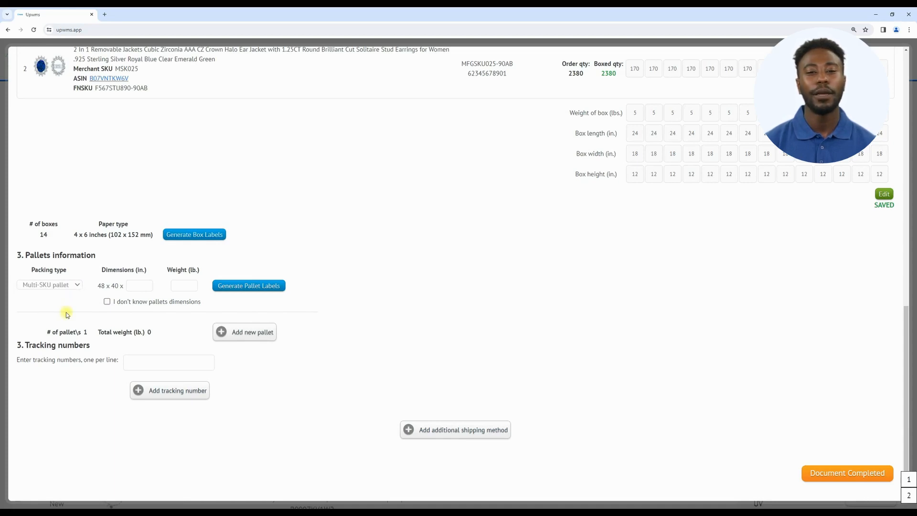
pyautogui.click(140, 285)
pyautogui.write('60')
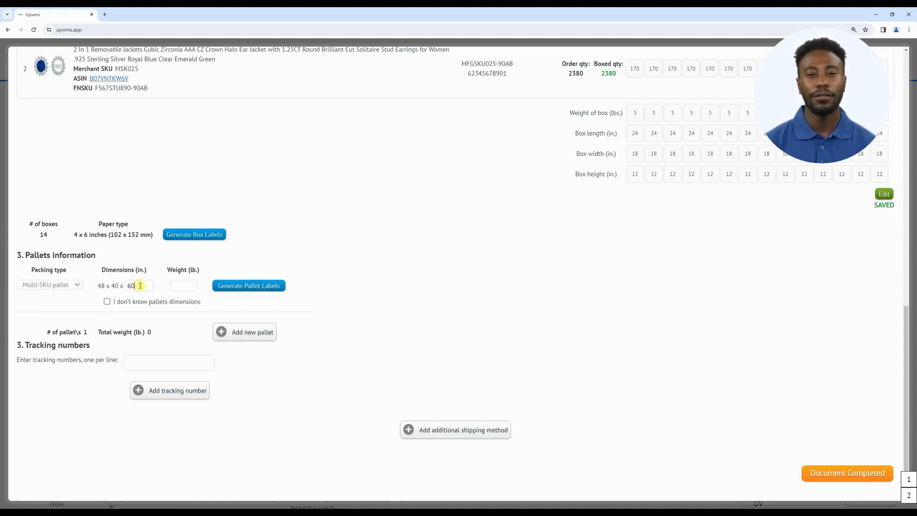
pyautogui.click(180, 286)
pyautogui.write('72')
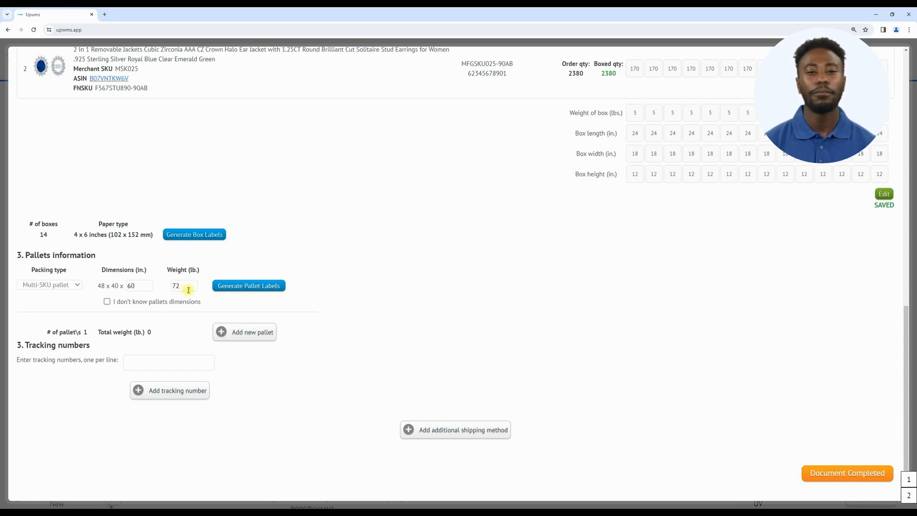
# Try out marking the pallet dimensions as unknown and adding a second pallet, reverting both changes.
pyautogui.click(106, 303)
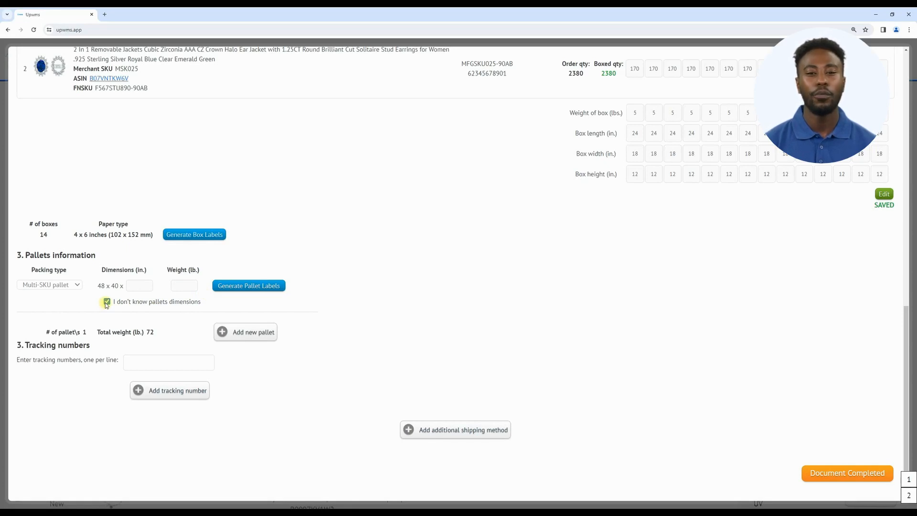
pyautogui.click(106, 302)
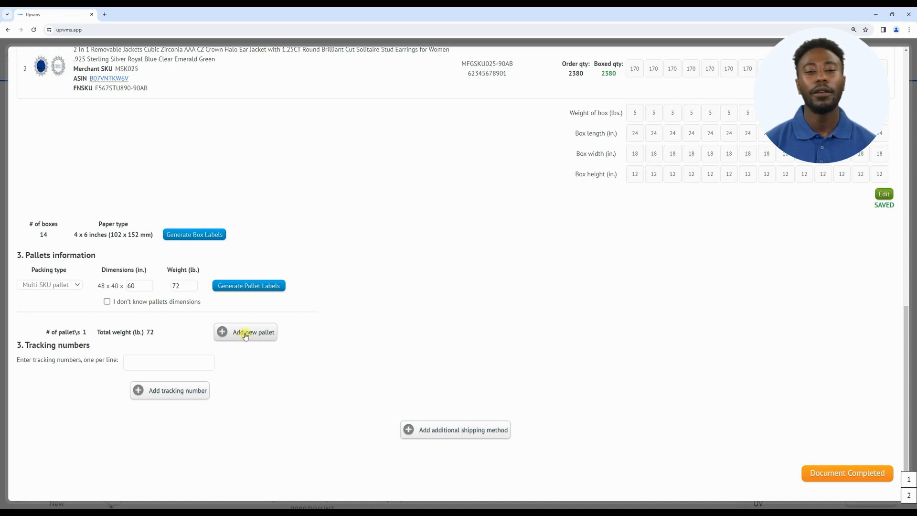
pyautogui.click(245, 333)
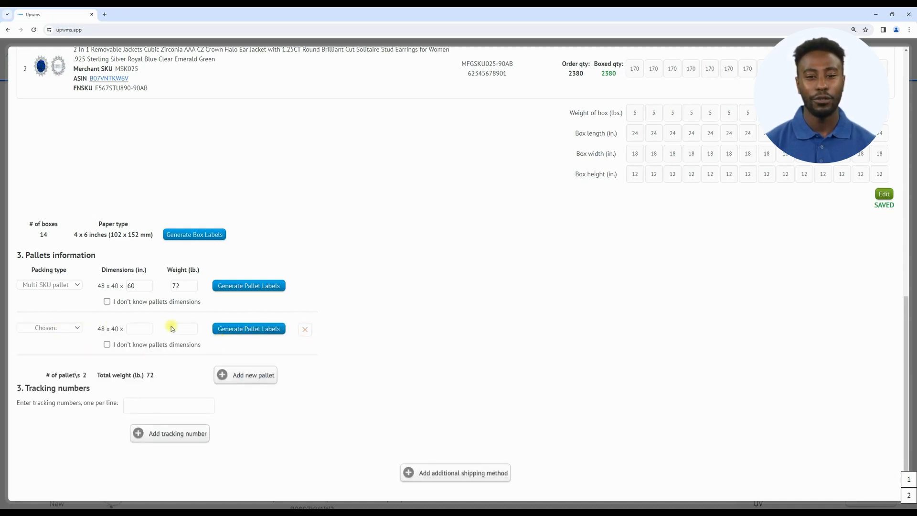
pyautogui.click(306, 330)
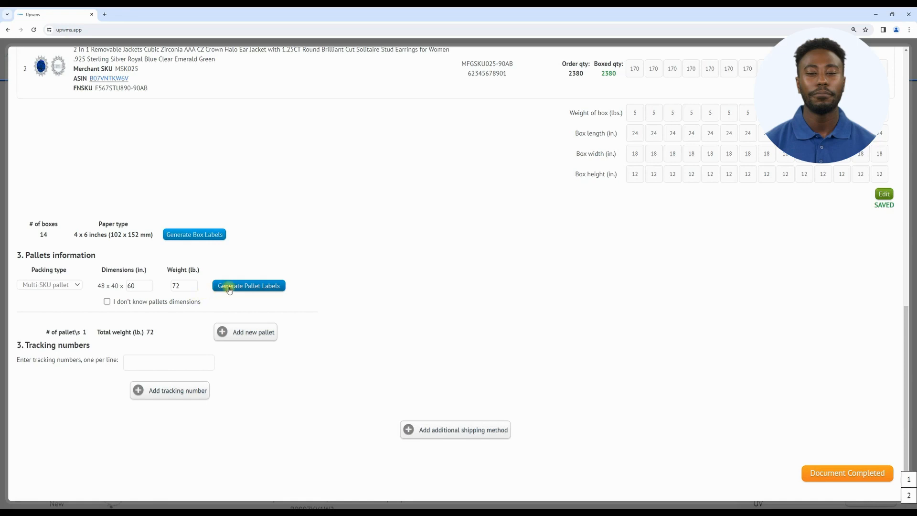
# Generate the pallet label, view it in the print preview, and close the preview without saving.
pyautogui.click(251, 286)
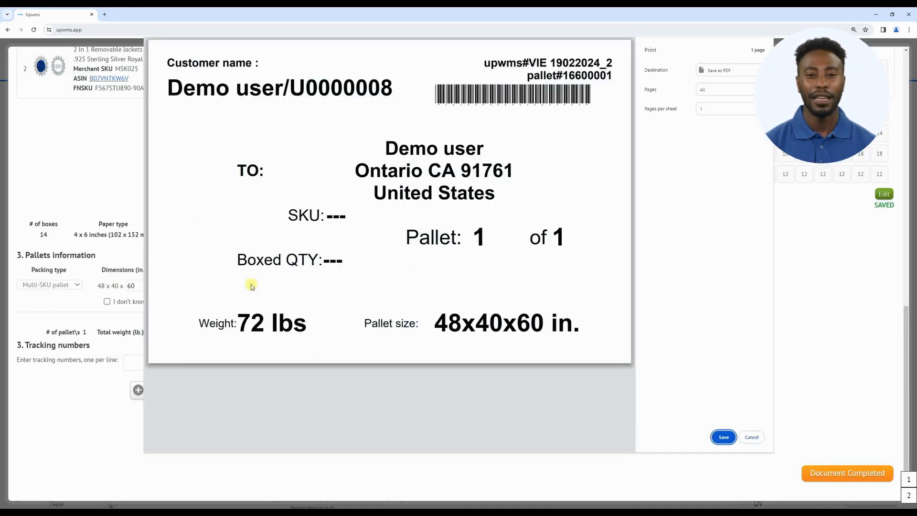
pyautogui.click(745, 438)
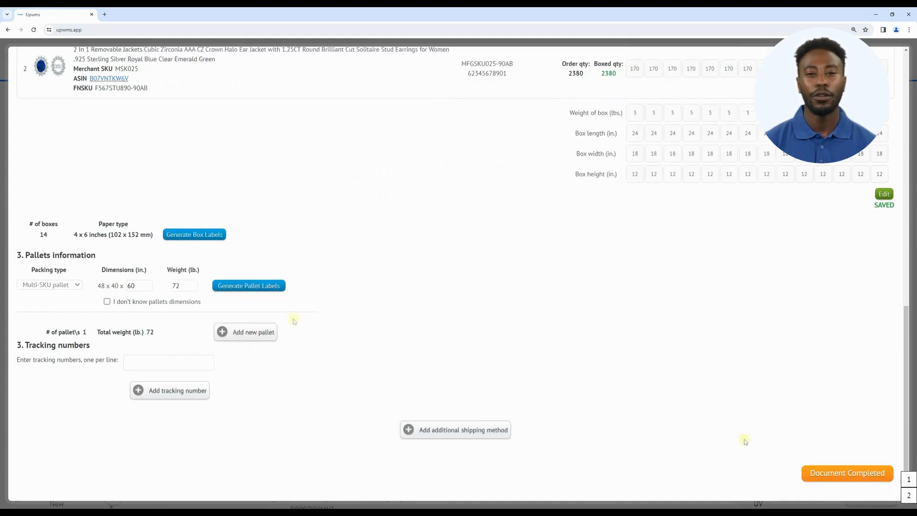
# Enter the shipment's tracking number and mark the inbound shipment document as completed.
pyautogui.click(161, 365)
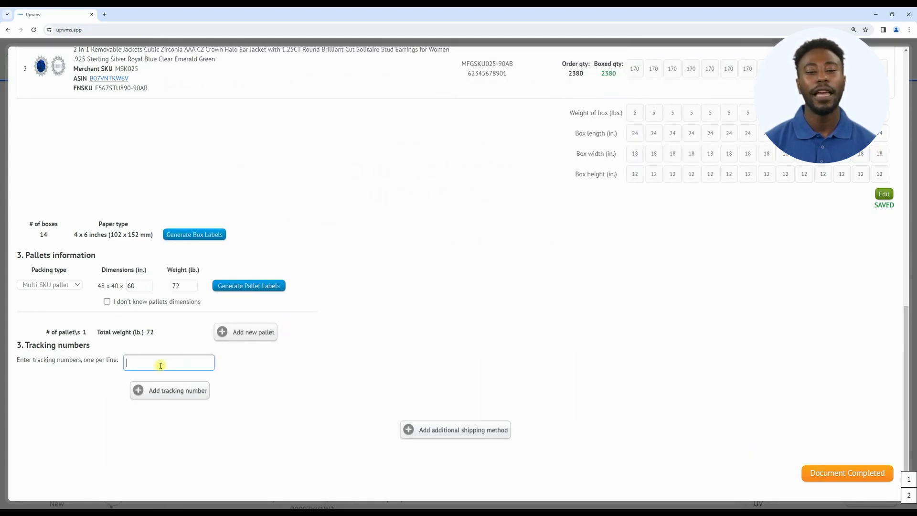
pyautogui.write('2WA3578')
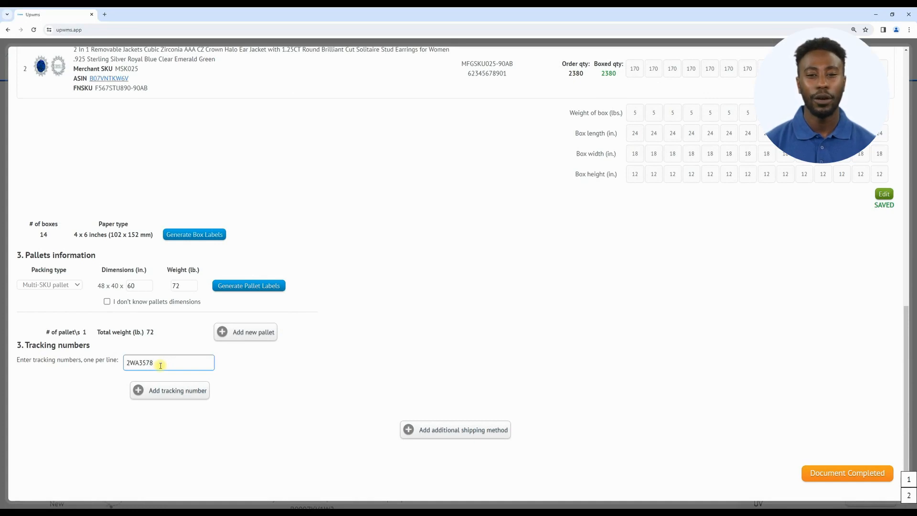
pyautogui.click(234, 374)
pyautogui.scroll(-1, 234, 373)
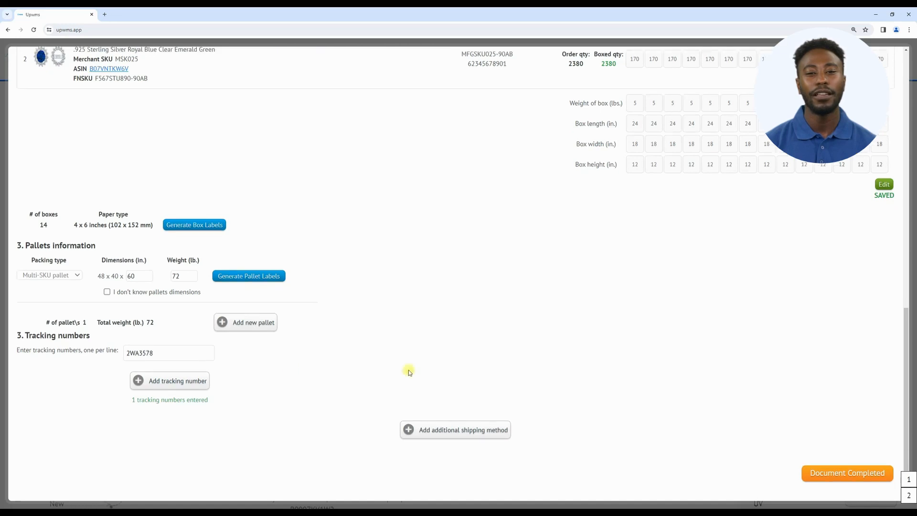
pyautogui.click(853, 481)
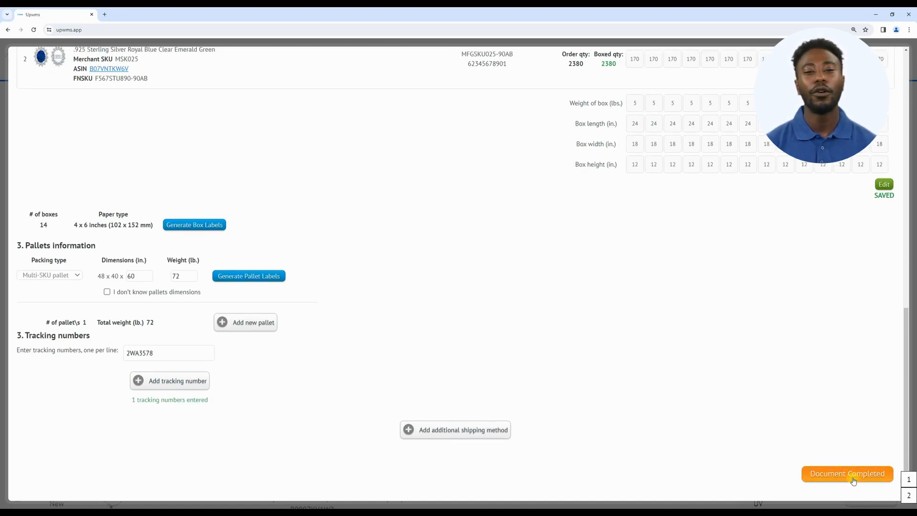